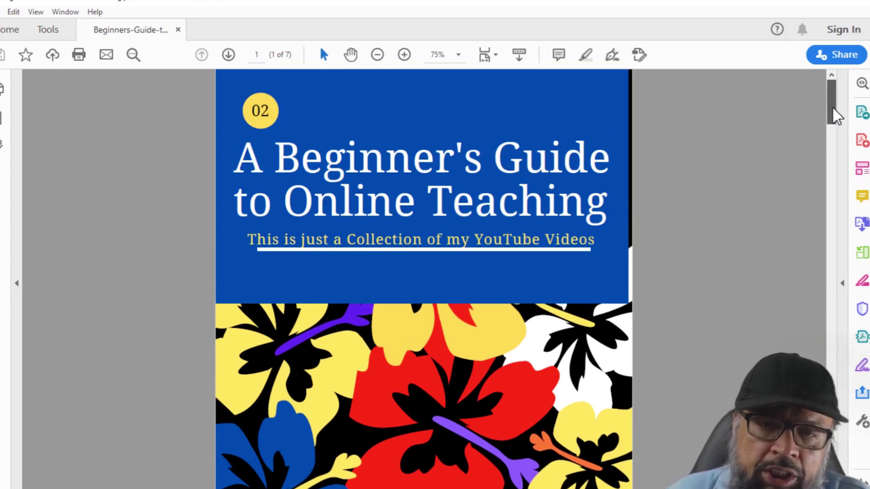
Scroll the guide past its cover to the '1 Introduction' section on page 2
{"action": "left_click_drag", "start_coordinate": [832, 114], "coordinate": [832, 132]}
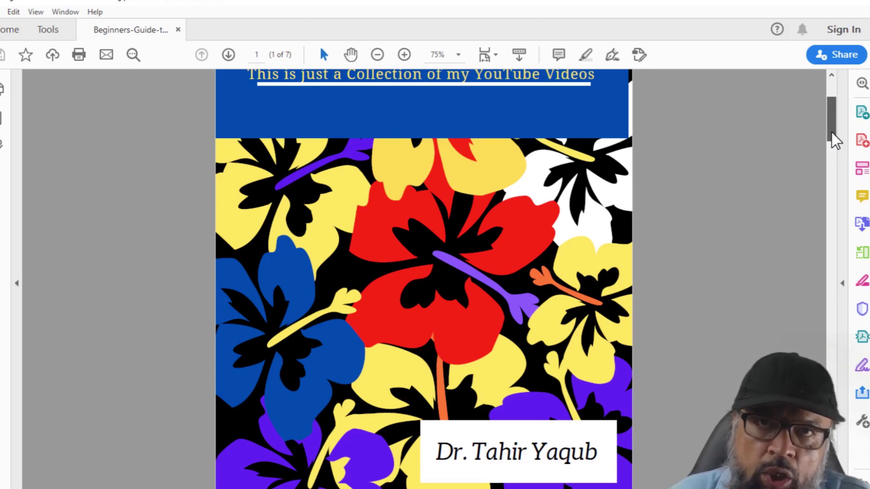
{"action": "left_click_drag", "start_coordinate": [832, 133], "coordinate": [836, 115]}
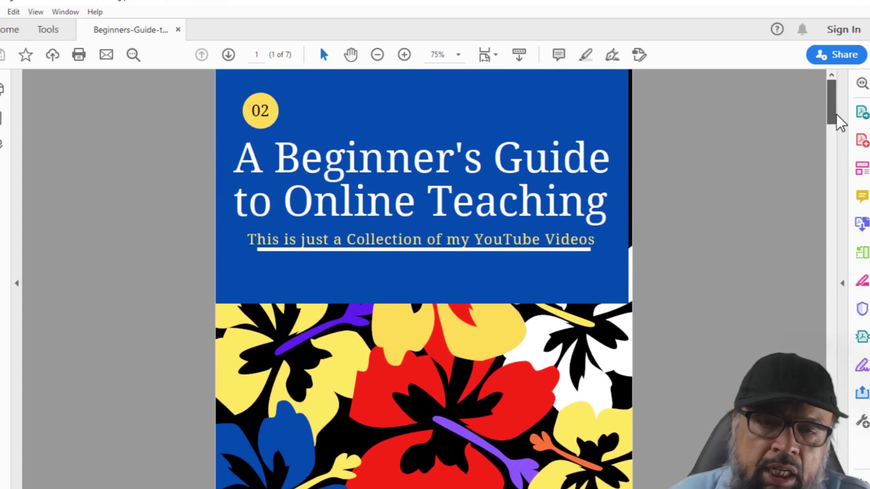
{"action": "left_click_drag", "start_coordinate": [837, 115], "coordinate": [837, 122]}
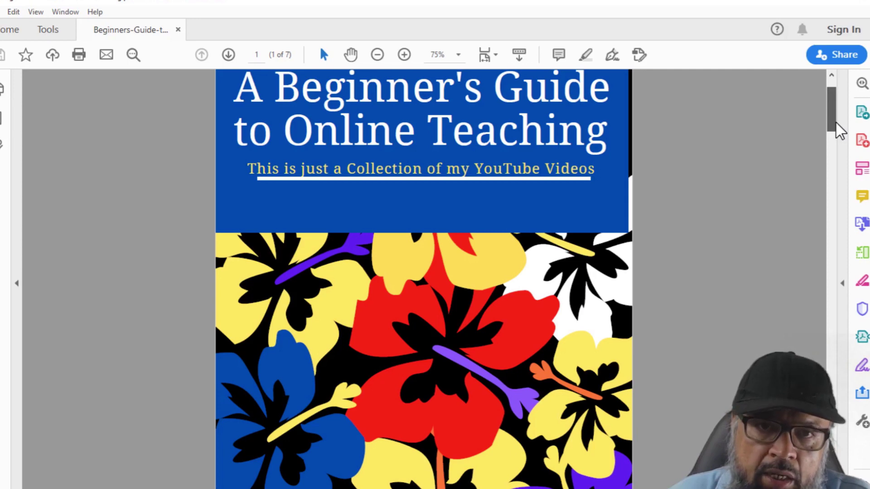
{"action": "left_click_drag", "start_coordinate": [838, 131], "coordinate": [831, 290]}
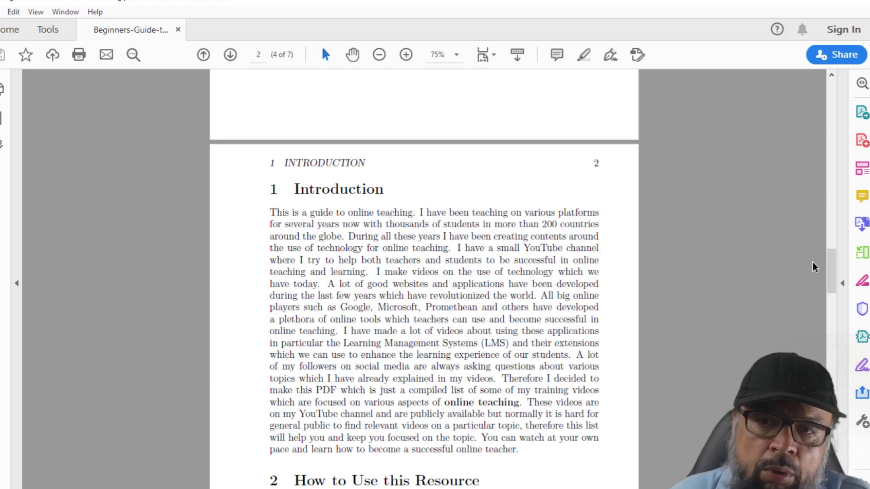
Scroll on to page 3's '3 QR Codes' table of video titles, thumbnails and codes
{"action": "left_click_drag", "start_coordinate": [828, 267], "coordinate": [827, 294]}
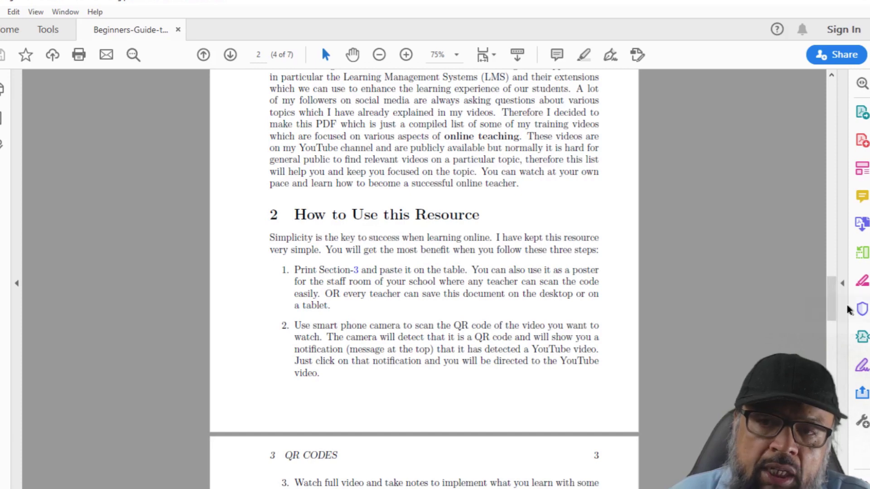
{"action": "left_click_drag", "start_coordinate": [833, 294], "coordinate": [825, 333]}
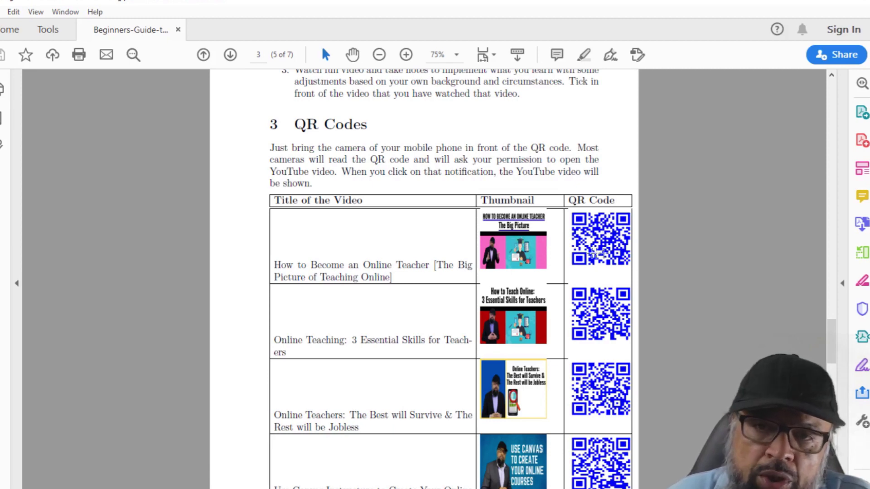
{"action": "scroll", "coordinate": [606, 231], "scroll_direction": "down", "scroll_amount": 2}
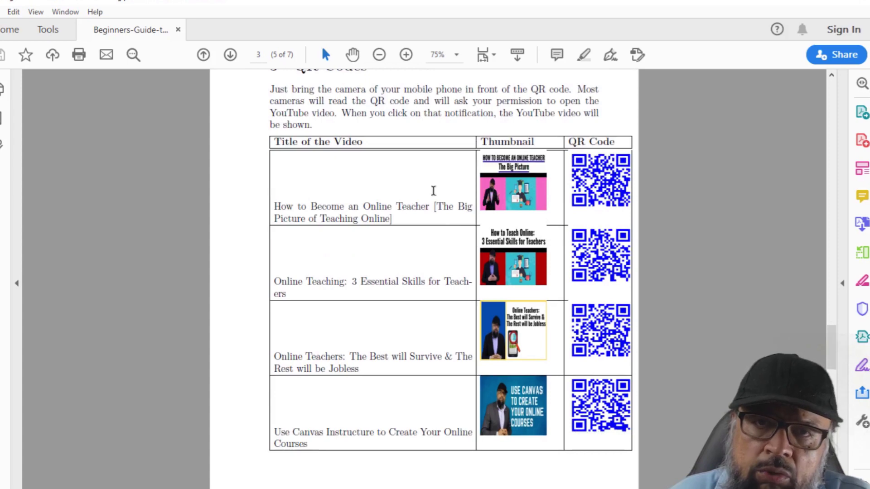
{"action": "scroll", "coordinate": [415, 248], "scroll_direction": "down", "scroll_amount": 1}
{"action": "scroll", "coordinate": [415, 249], "scroll_direction": "down", "scroll_amount": 2}
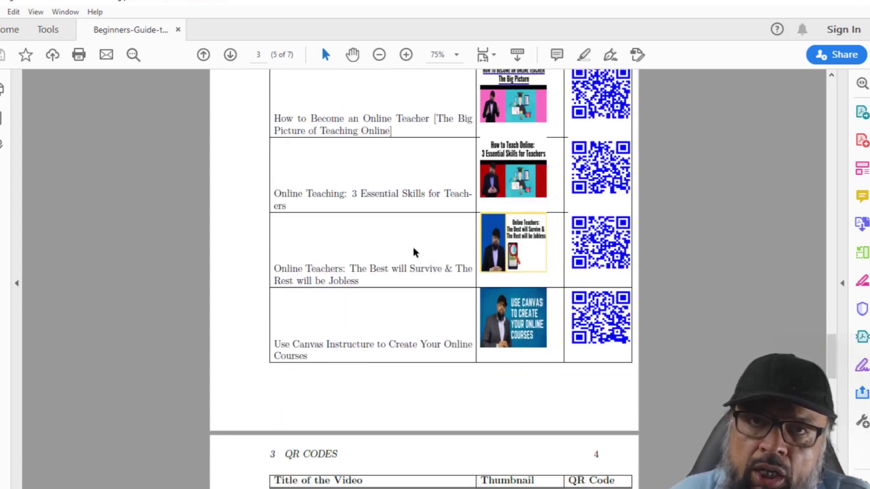
{"action": "scroll", "coordinate": [413, 252], "scroll_direction": "down", "scroll_amount": 3}
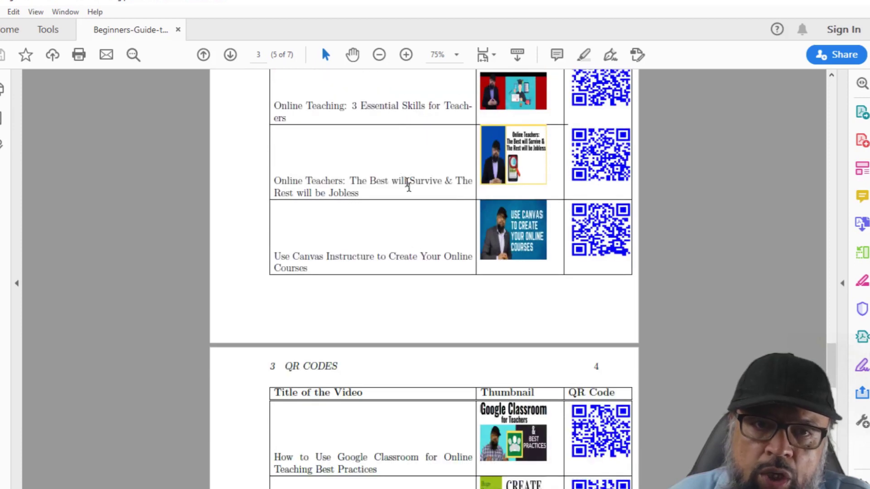
{"action": "scroll", "coordinate": [376, 240], "scroll_direction": "down", "scroll_amount": 2}
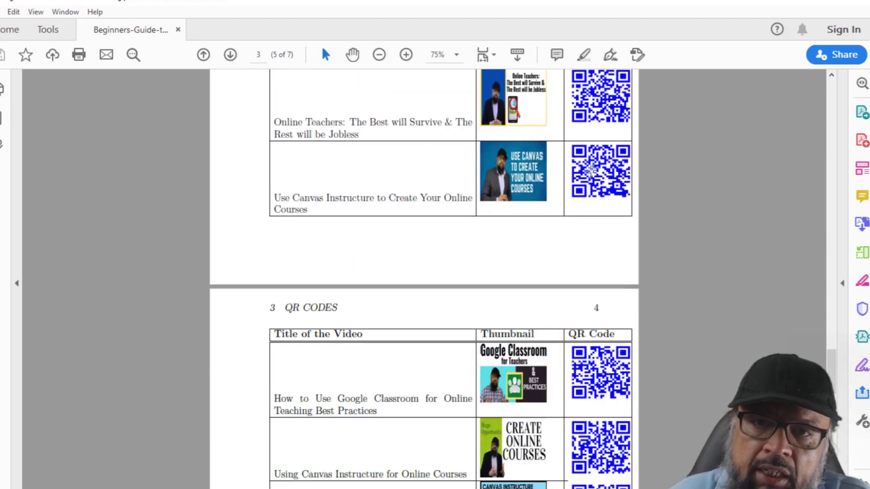
{"action": "scroll", "coordinate": [446, 199], "scroll_direction": "down", "scroll_amount": 2}
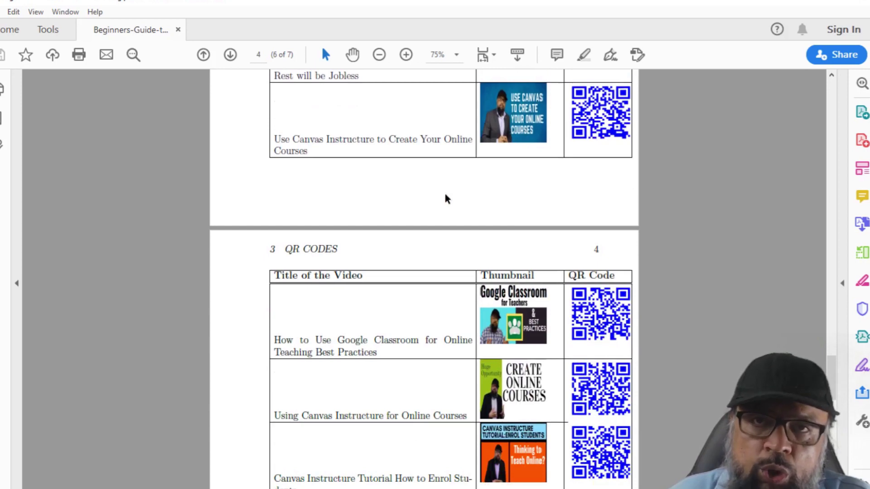
{"action": "scroll", "coordinate": [444, 196], "scroll_direction": "down", "scroll_amount": 2}
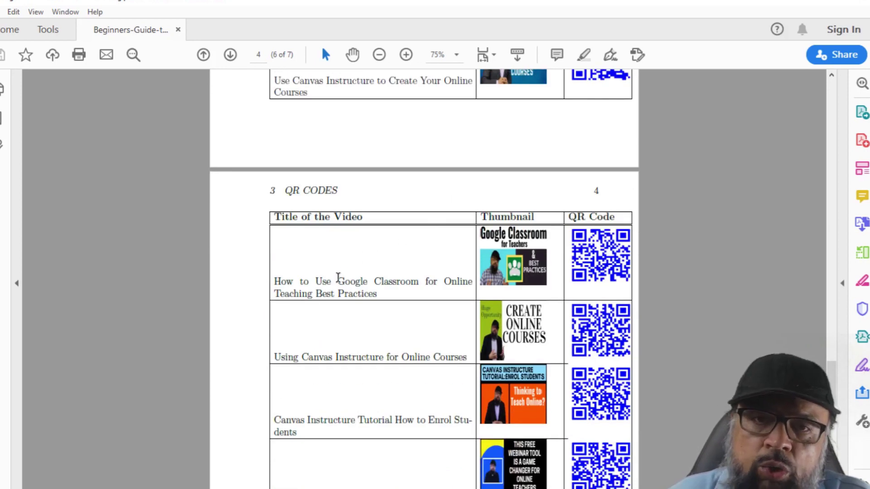
{"action": "scroll", "coordinate": [339, 279], "scroll_direction": "down", "scroll_amount": 2}
{"action": "scroll", "coordinate": [340, 278], "scroll_direction": "down", "scroll_amount": 1}
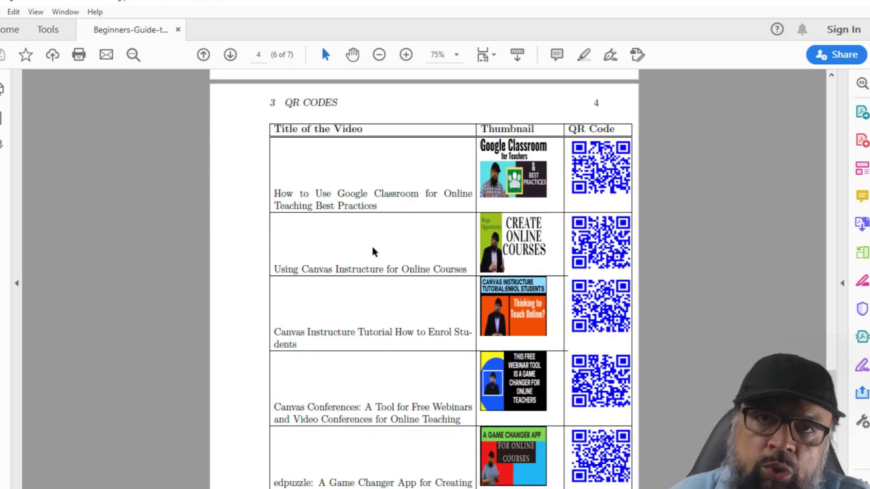
{"action": "scroll", "coordinate": [341, 246], "scroll_direction": "up", "scroll_amount": 5}
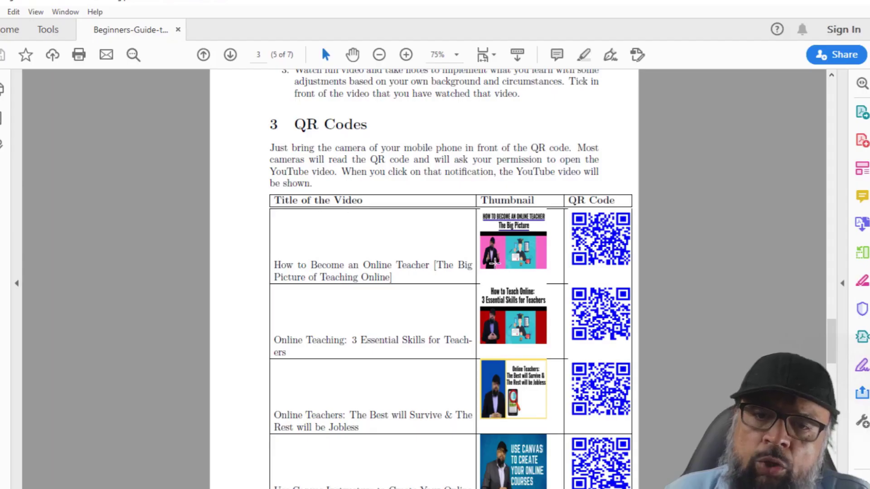
Scroll the PDF down and back up to review its pages
{"action": "scroll", "coordinate": [494, 263], "scroll_direction": "down", "scroll_amount": 3}
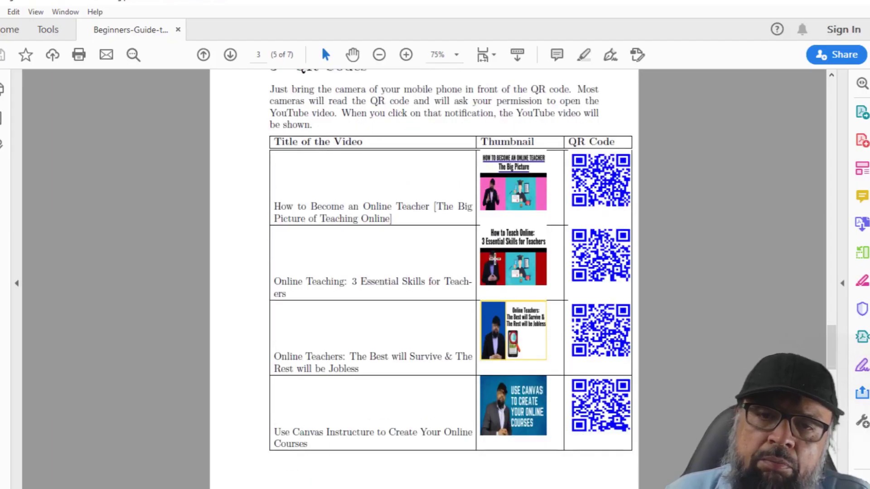
{"action": "scroll", "coordinate": [495, 262], "scroll_direction": "down", "scroll_amount": 1}
{"action": "scroll", "coordinate": [494, 259], "scroll_direction": "up", "scroll_amount": 3}
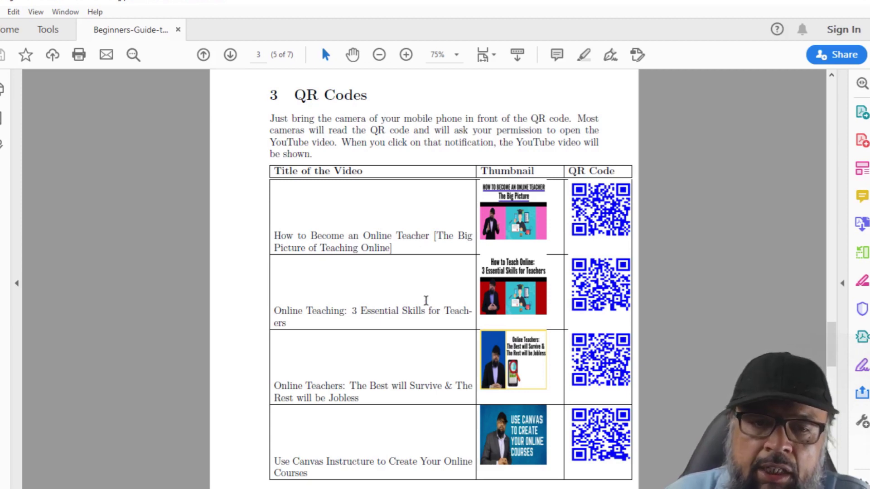
{"action": "scroll", "coordinate": [453, 218], "scroll_direction": "up", "scroll_amount": 4}
{"action": "scroll", "coordinate": [454, 218], "scroll_direction": "down", "scroll_amount": 3}
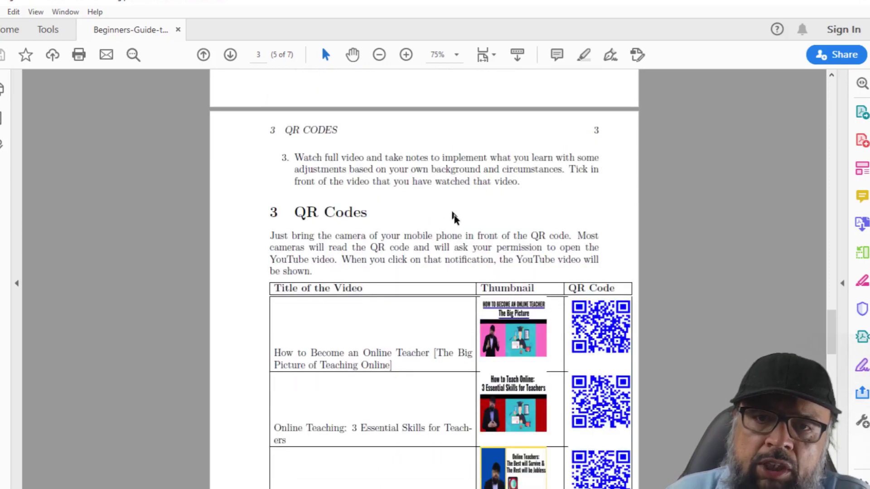
Switch from the PDF with Alt+Tab to the browser showing Google Drive's My Drive
{"action": "key", "text": "alt+Tab"}
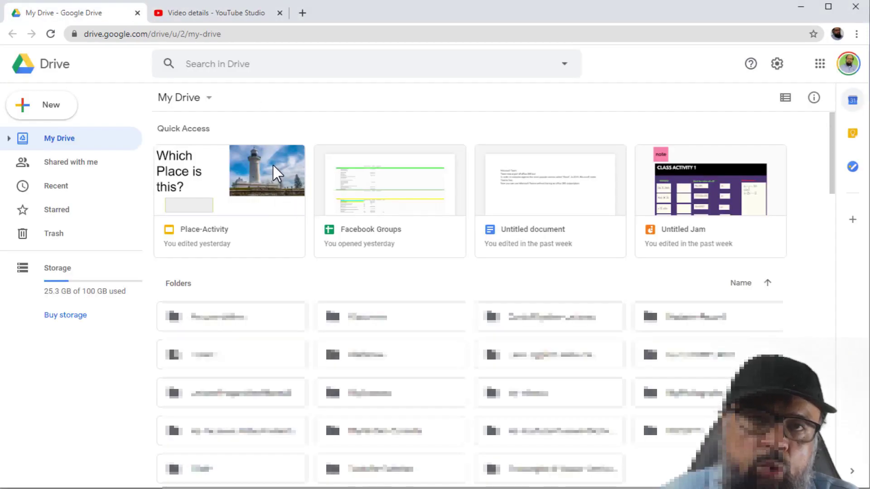
Copy the digital whiteboard video's link from its YouTube Studio details tab
{"action": "key", "text": "ctrl+Tab"}
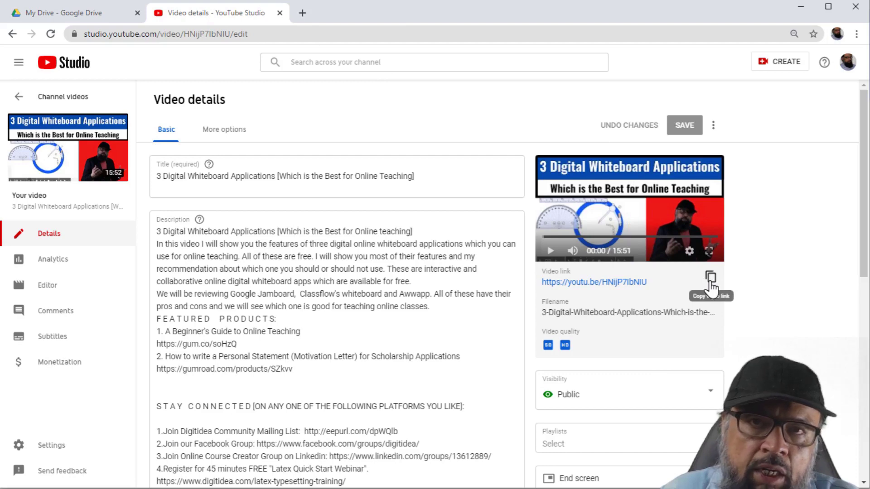
{"action": "left_click", "coordinate": [710, 277]}
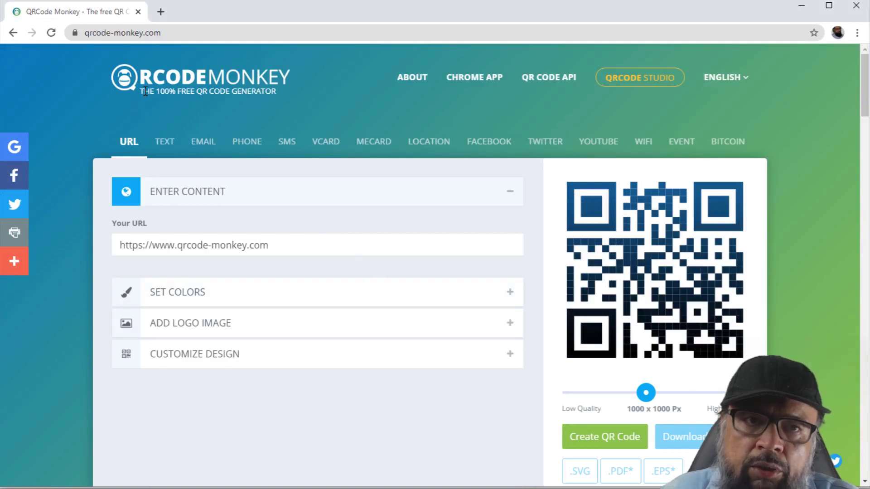
Paste the copied youtu.be video link into QRCode Monkey's URL field
{"action": "left_click", "coordinate": [301, 202]}
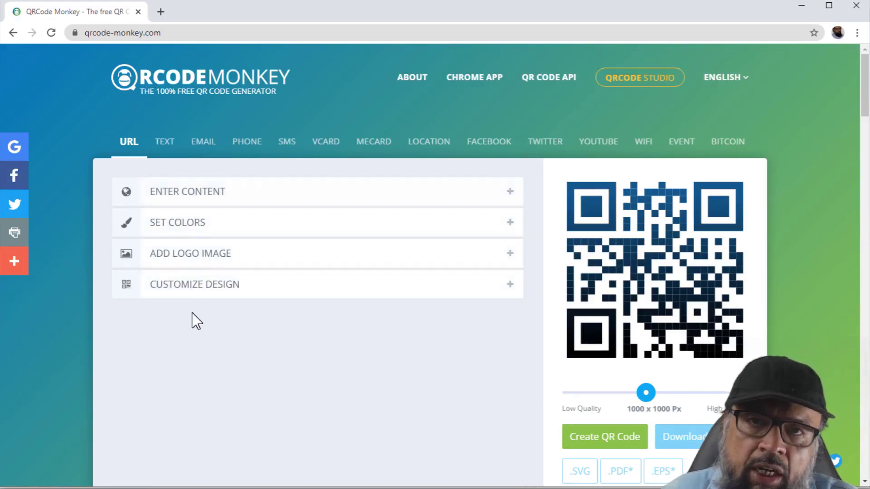
{"action": "left_click", "coordinate": [195, 202]}
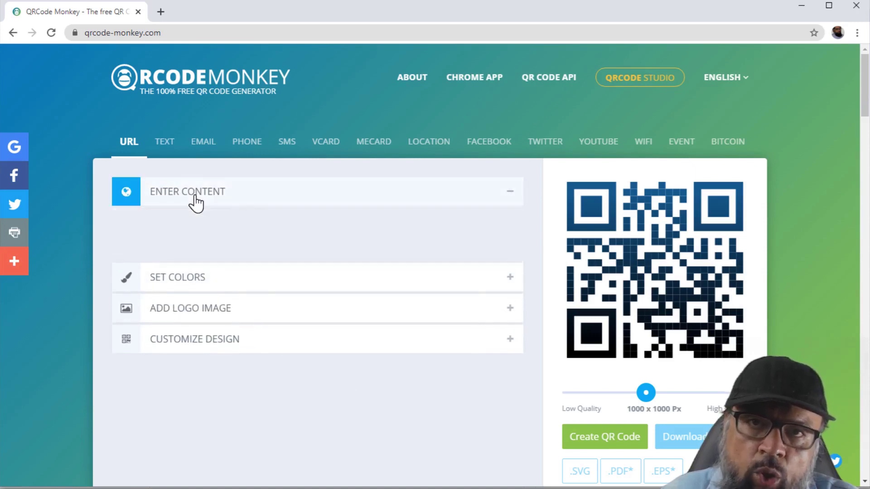
{"action": "left_click", "coordinate": [268, 245]}
{"action": "key", "text": "ctrl+v"}
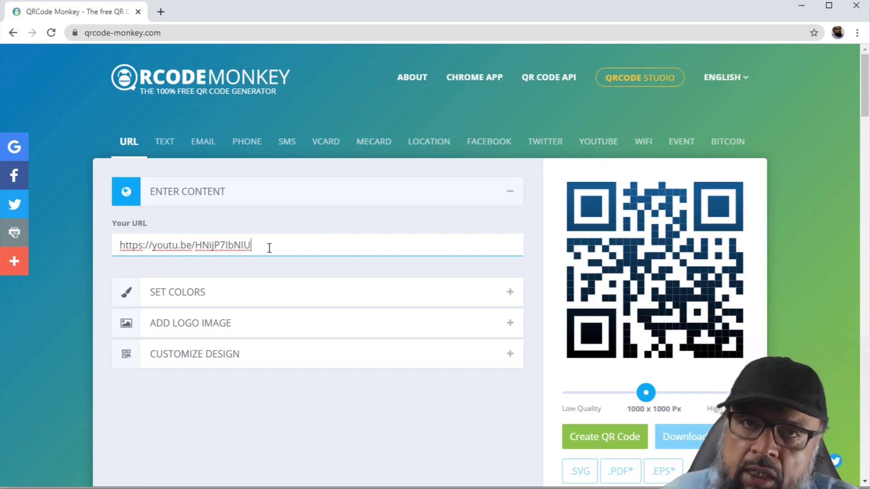
Set the foreground colour to #0000ff, create the QR code and download it as PNG
{"action": "left_click", "coordinate": [188, 294]}
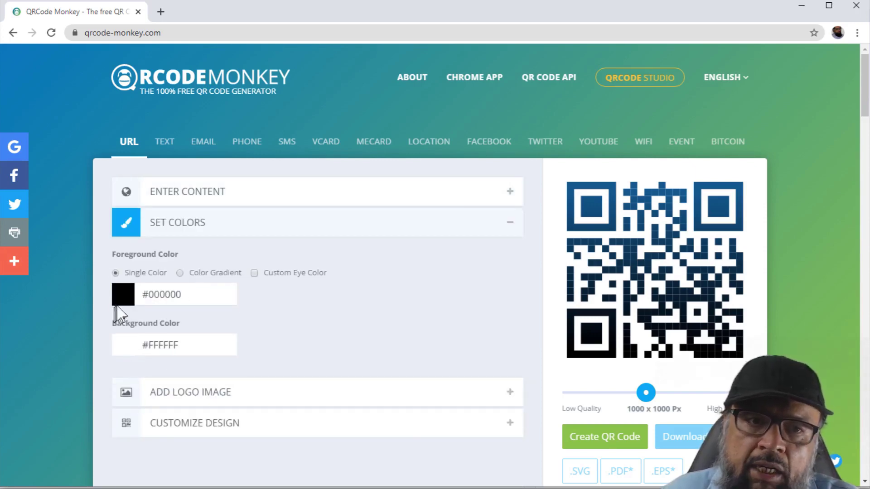
{"action": "left_click", "coordinate": [197, 297]}
{"action": "key", "text": "BackSpace"}
{"action": "key", "text": "BackSpace"}
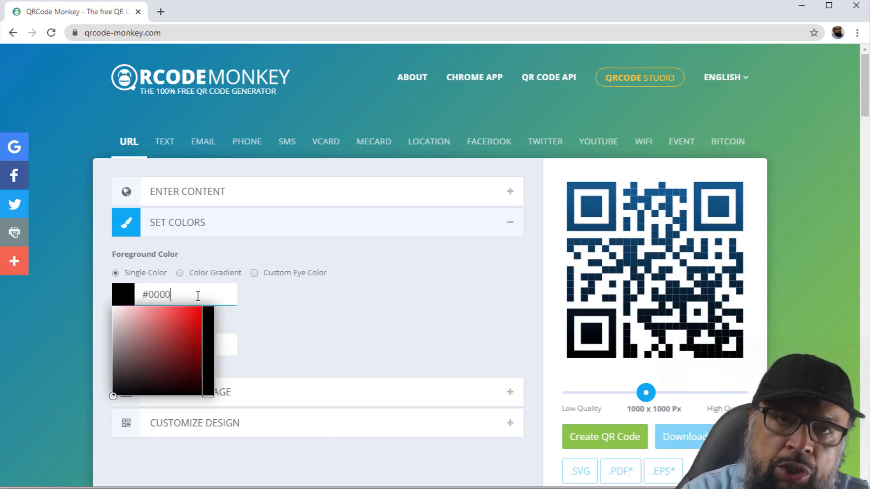
{"action": "type", "text": "ff"}
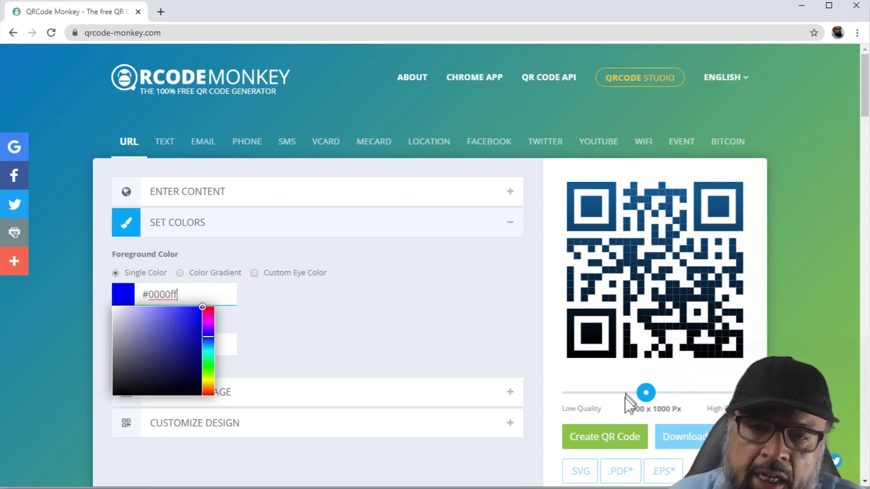
{"action": "left_click", "coordinate": [605, 438]}
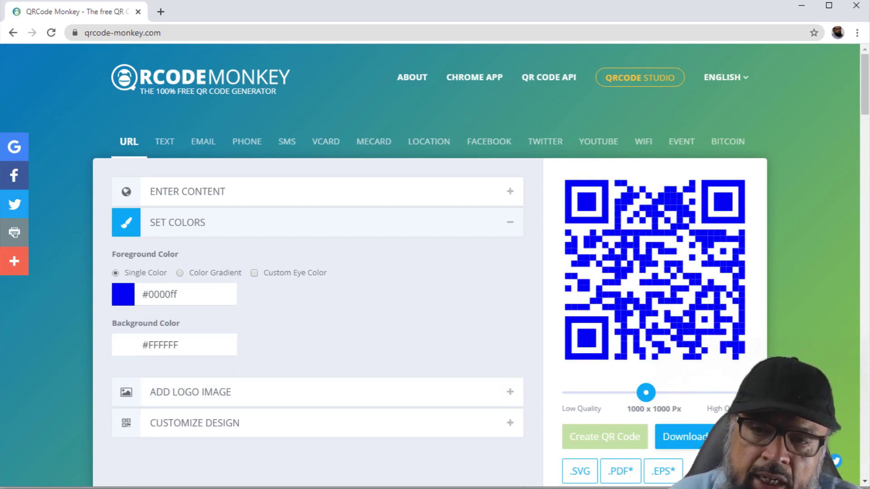
{"action": "left_click", "coordinate": [695, 441]}
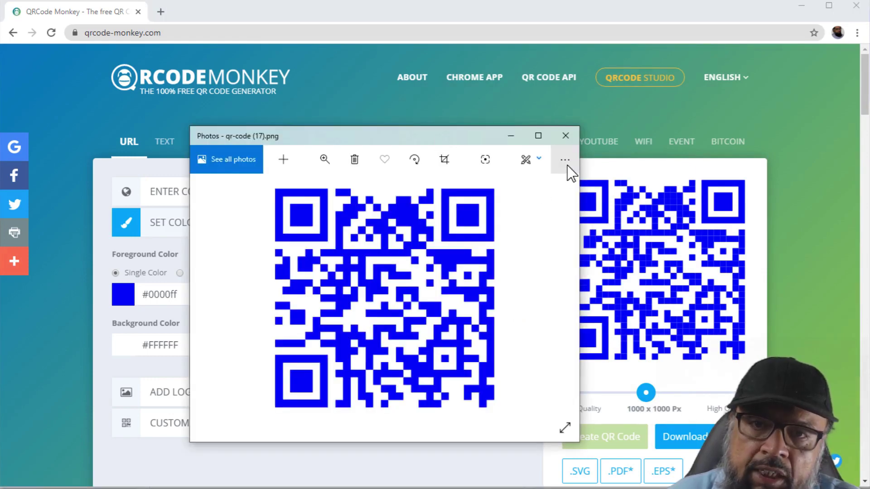
Save a copy of the QR image as 'QRvideo' in the QRcodes folder
{"action": "left_click", "coordinate": [564, 160]}
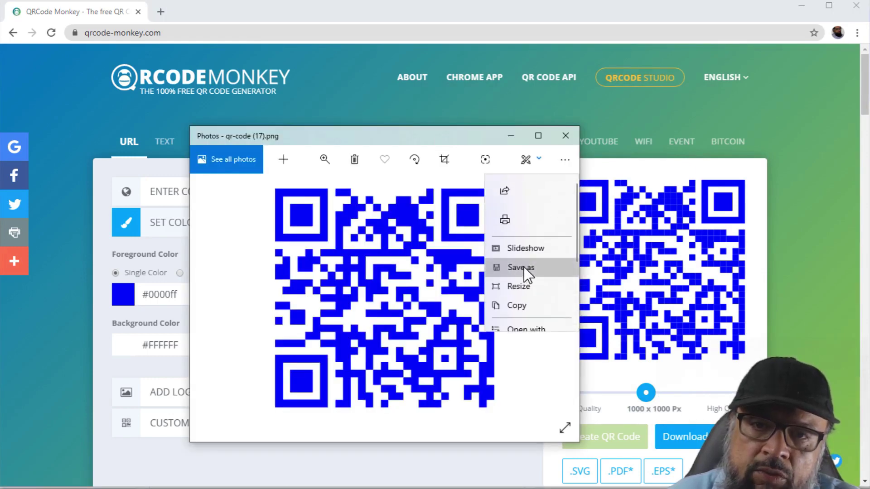
{"action": "left_click", "coordinate": [526, 273]}
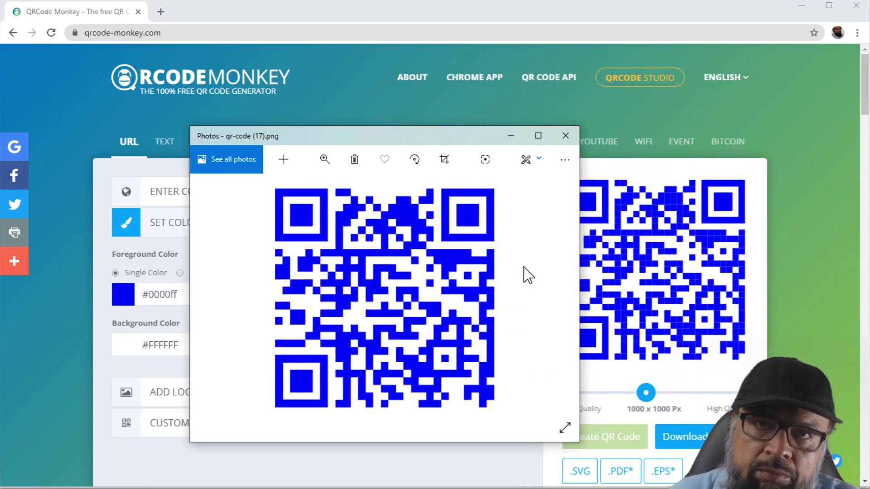
{"action": "type", "text": "QRvideo"}
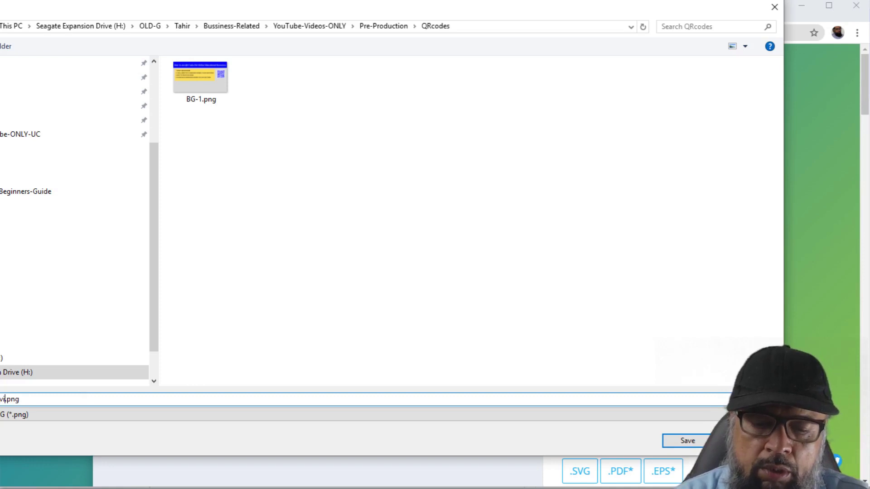
{"action": "left_click", "coordinate": [686, 440]}
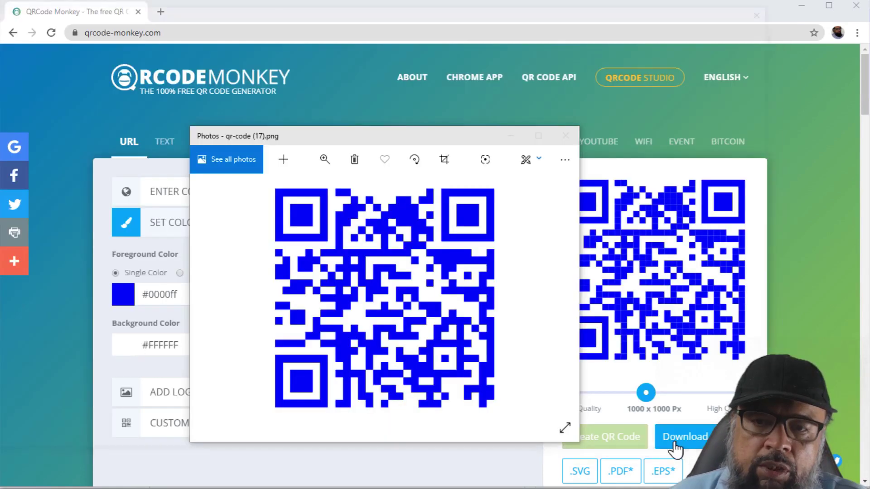
Close Photos and insert Yt-video.png into the YouTube Video row's last cell
{"action": "left_click", "coordinate": [570, 136]}
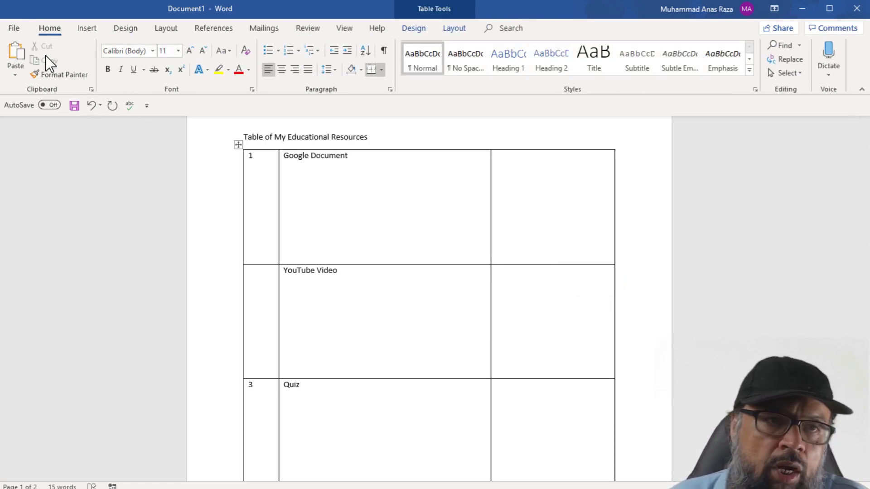
{"action": "left_click", "coordinate": [87, 30]}
{"action": "left_click", "coordinate": [130, 47]}
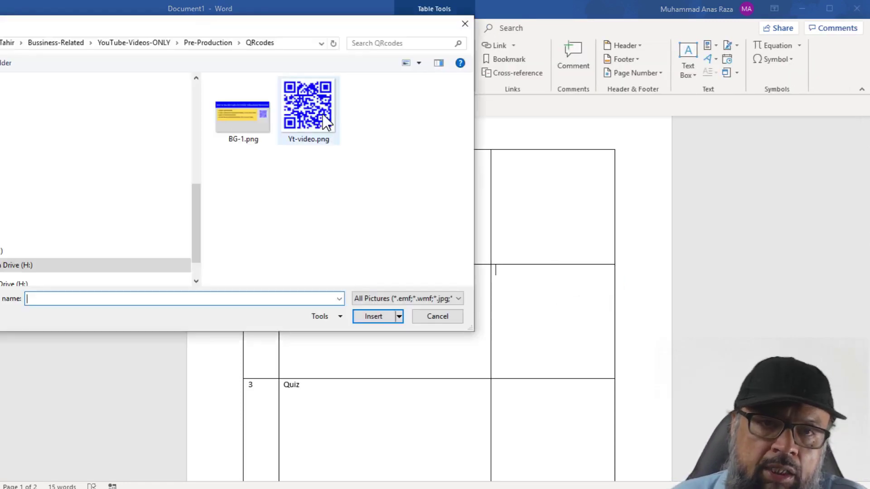
{"action": "left_click", "coordinate": [319, 115]}
{"action": "left_click", "coordinate": [371, 317]}
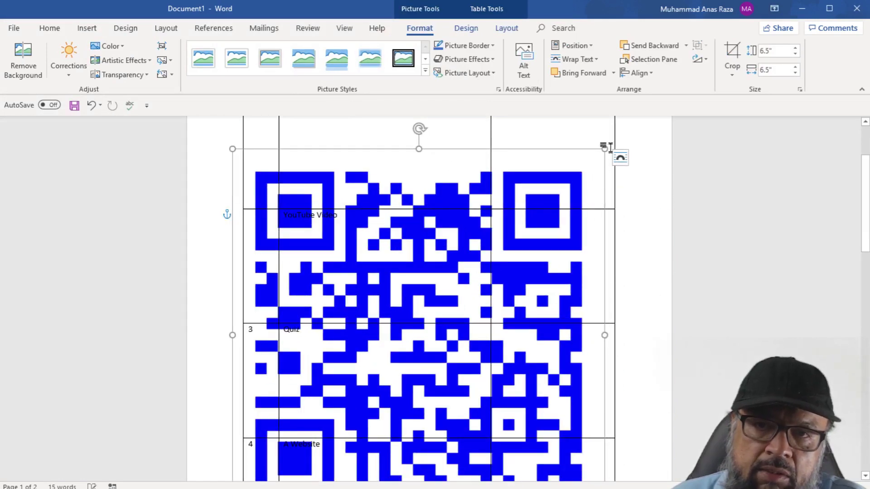
Shrink the QR picture to 1.64" so it fits the cell, then deselect it
{"action": "left_click_drag", "start_coordinate": [604, 149], "coordinate": [388, 362]}
{"action": "scroll", "coordinate": [344, 317], "scroll_direction": "down", "scroll_amount": 5}
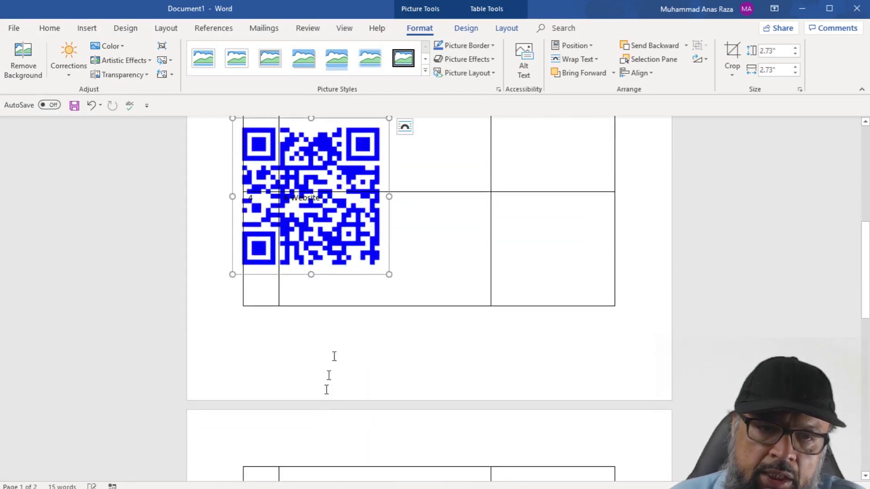
{"action": "left_click_drag", "start_coordinate": [433, 314], "coordinate": [539, 276]}
{"action": "left_click", "coordinate": [526, 319]}
{"action": "scroll", "coordinate": [604, 280], "scroll_direction": "up", "scroll_amount": 2}
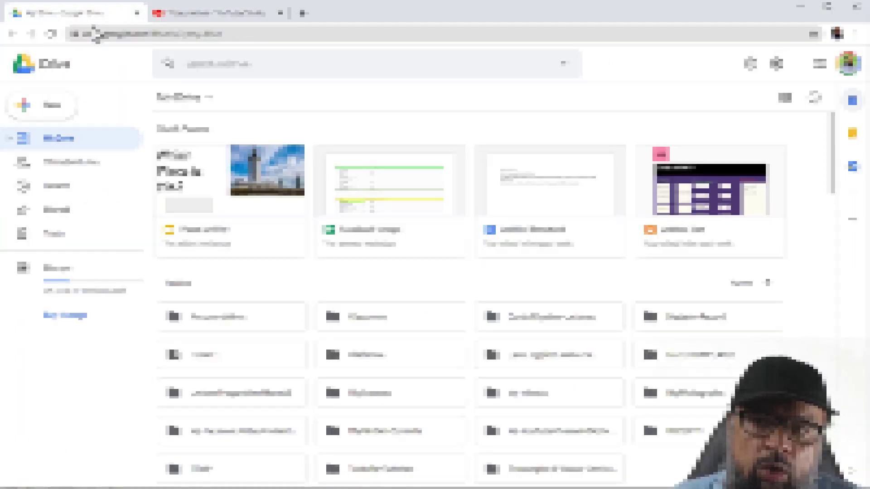
Open the Place-Activity presentation from Quick Access on the My Drive tab
{"action": "left_click", "coordinate": [93, 13]}
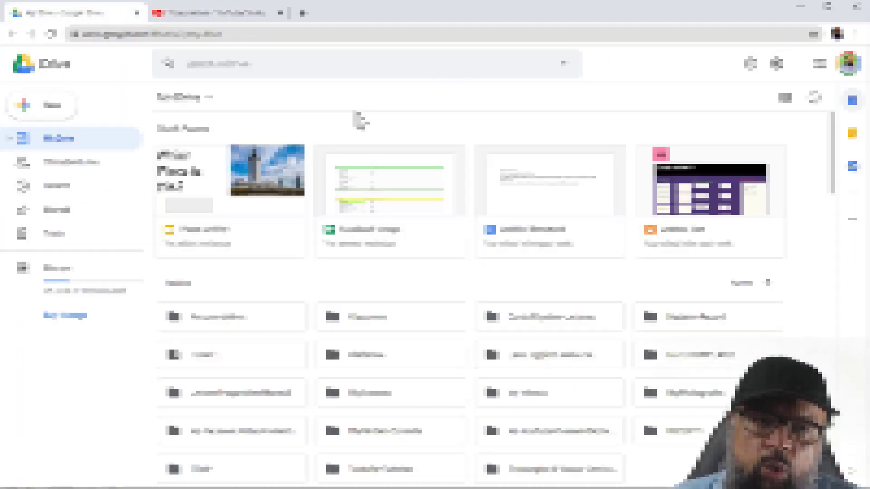
{"action": "double_click", "coordinate": [287, 183]}
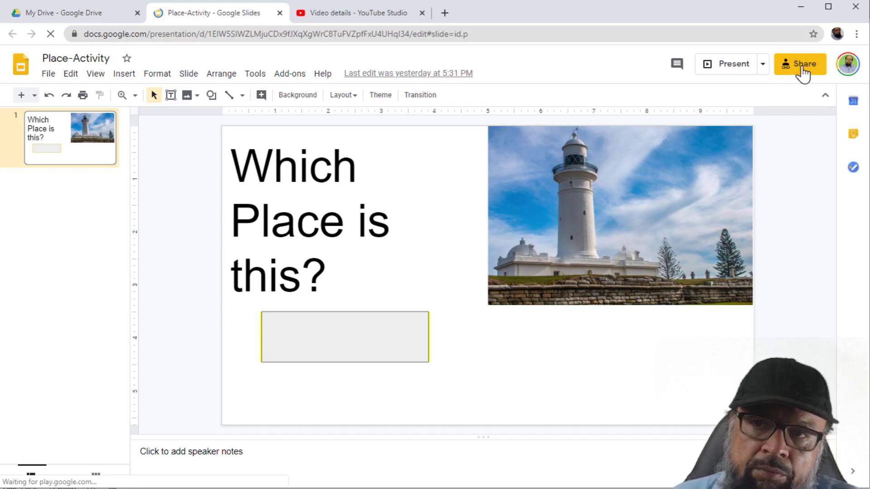
Leave Place-Activity shared as 'Anyone with the link can edit' and copy its share link
{"action": "left_click", "coordinate": [802, 66]}
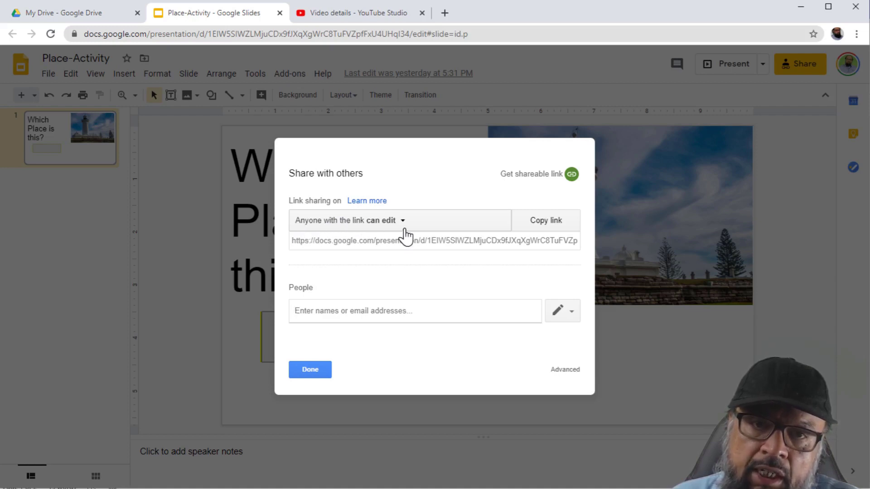
{"action": "left_click", "coordinate": [403, 227]}
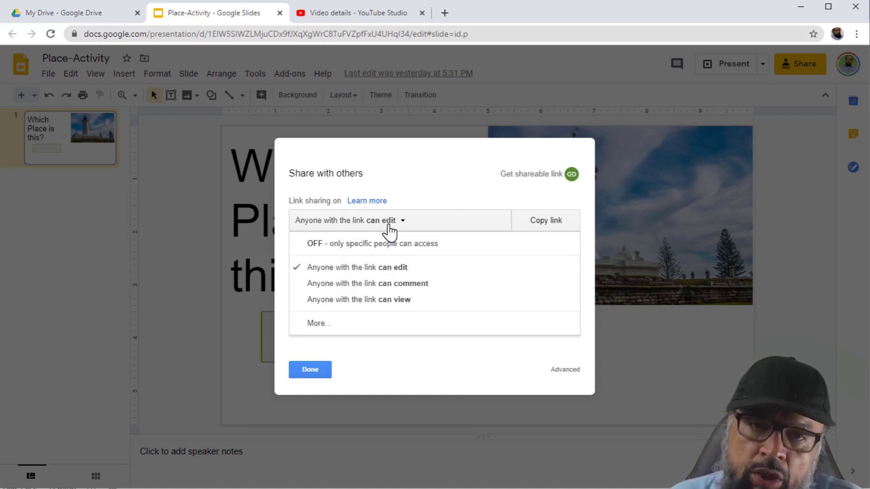
{"action": "left_click", "coordinate": [389, 225]}
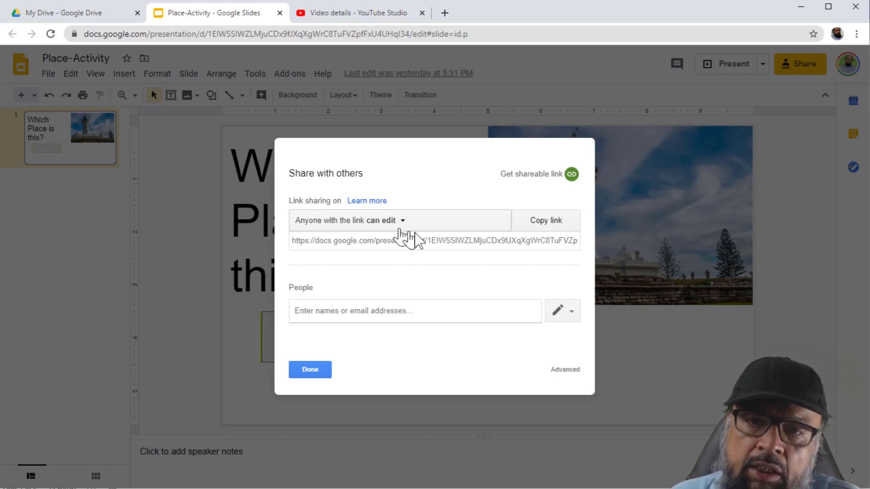
{"action": "left_click", "coordinate": [546, 222]}
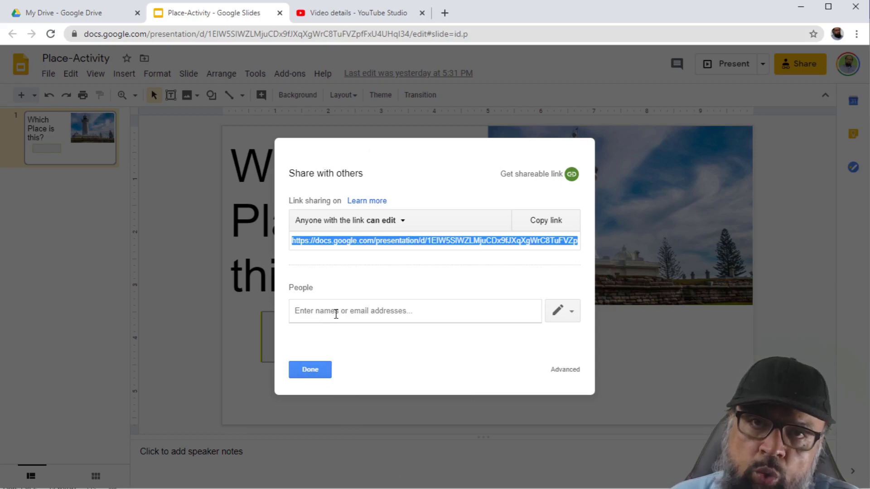
{"action": "left_click", "coordinate": [312, 371]}
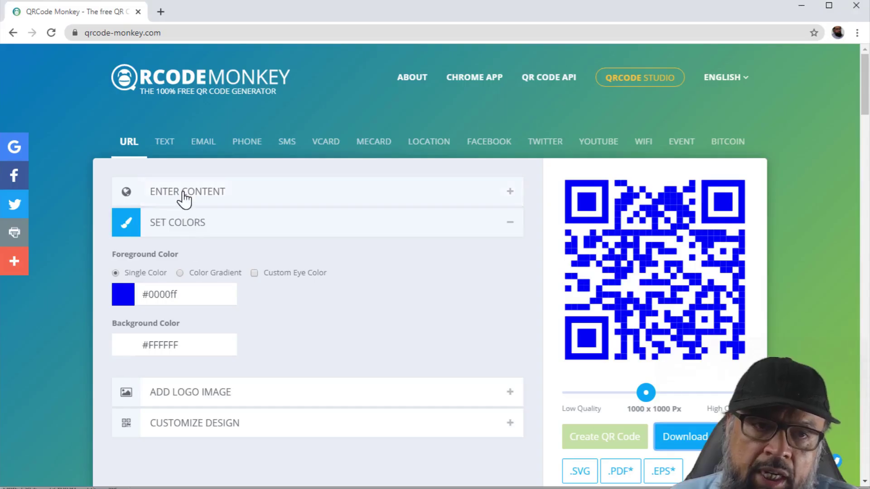
Replace the old YouTube URL in the QR content with the pasted Google Slides link
{"action": "left_click", "coordinate": [181, 194]}
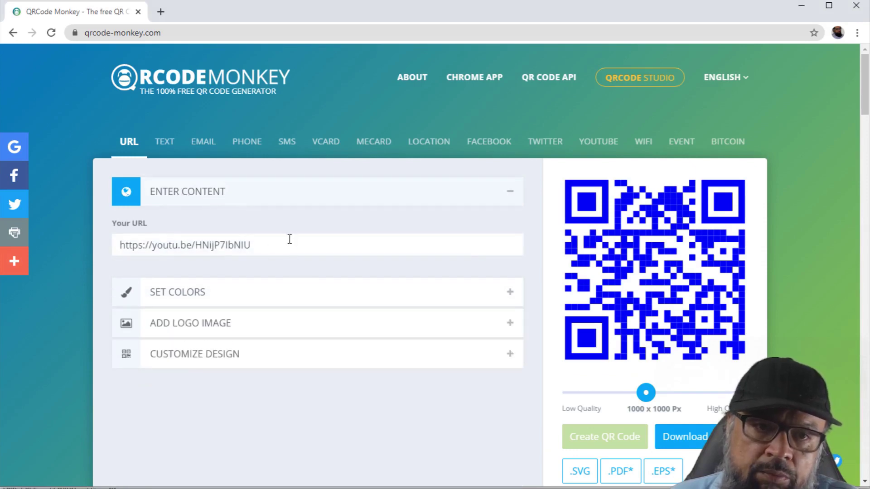
{"action": "left_click_drag", "start_coordinate": [287, 242], "coordinate": [75, 245]}
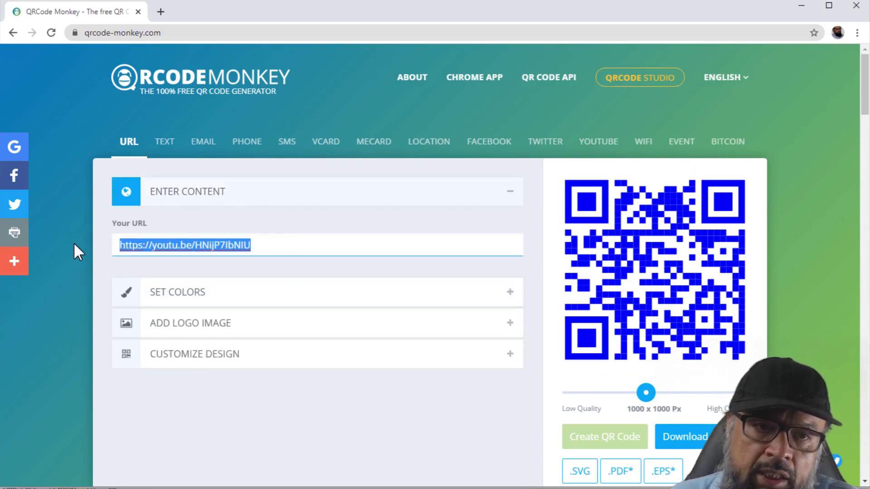
{"action": "right_click", "coordinate": [159, 250]}
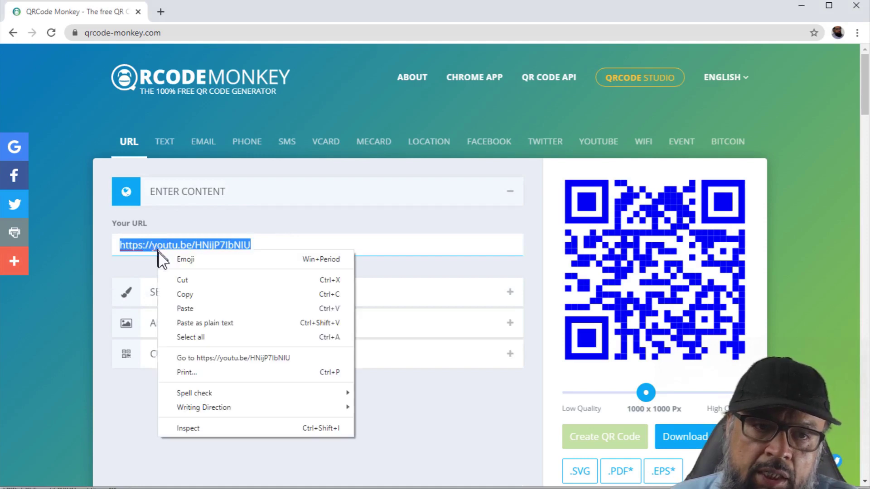
{"action": "left_click", "coordinate": [186, 307]}
Confirm the blue colour, generate the new QR code and download it as PNG
{"action": "left_click", "coordinate": [224, 304]}
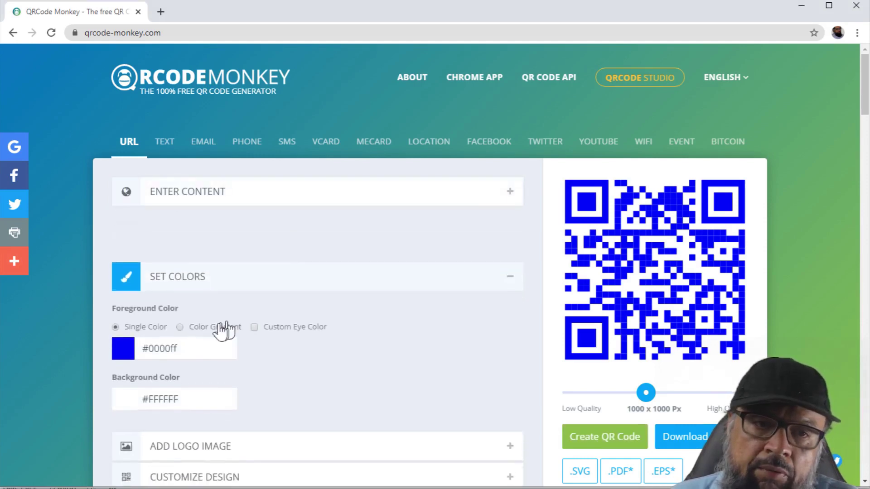
{"action": "left_click", "coordinate": [595, 446]}
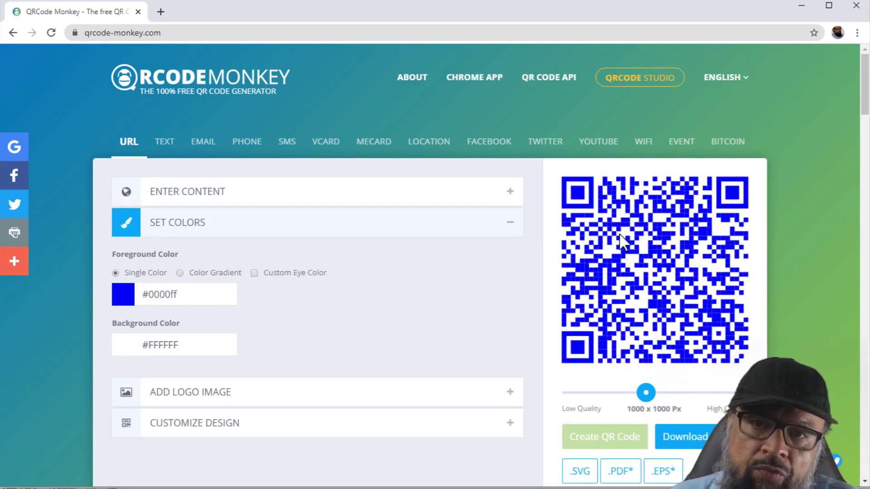
{"action": "left_click", "coordinate": [692, 438]}
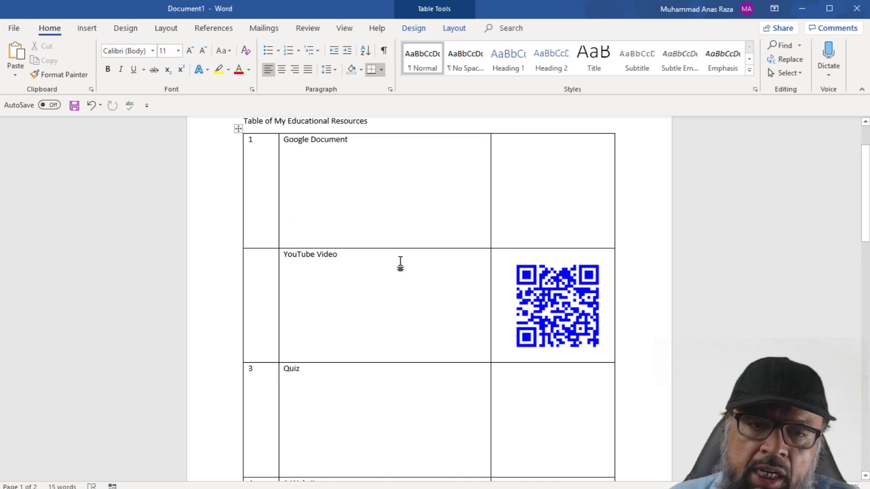
Scroll the Word resources table down to the Quiz and A Website rows below the YouTube QR code
{"action": "scroll", "coordinate": [401, 261], "scroll_direction": "down", "scroll_amount": 4}
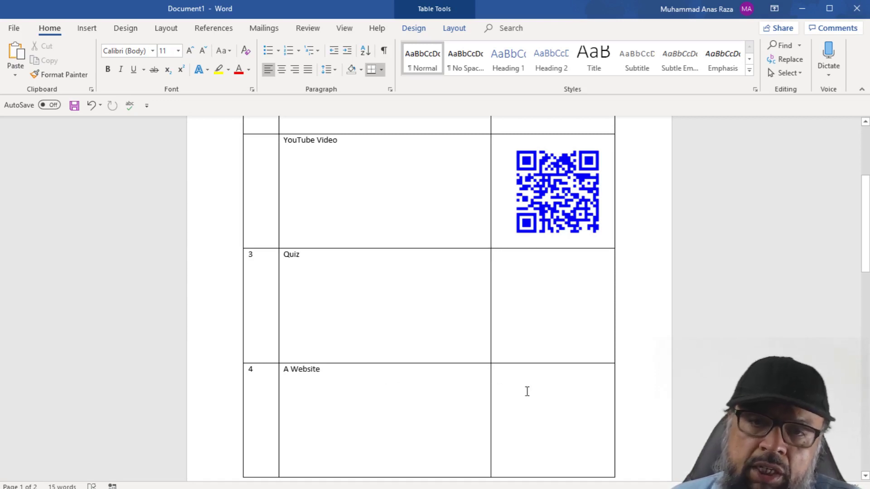
{"action": "scroll", "coordinate": [532, 368], "scroll_direction": "up", "scroll_amount": 2}
{"action": "scroll", "coordinate": [532, 368], "scroll_direction": "up", "scroll_amount": 3}
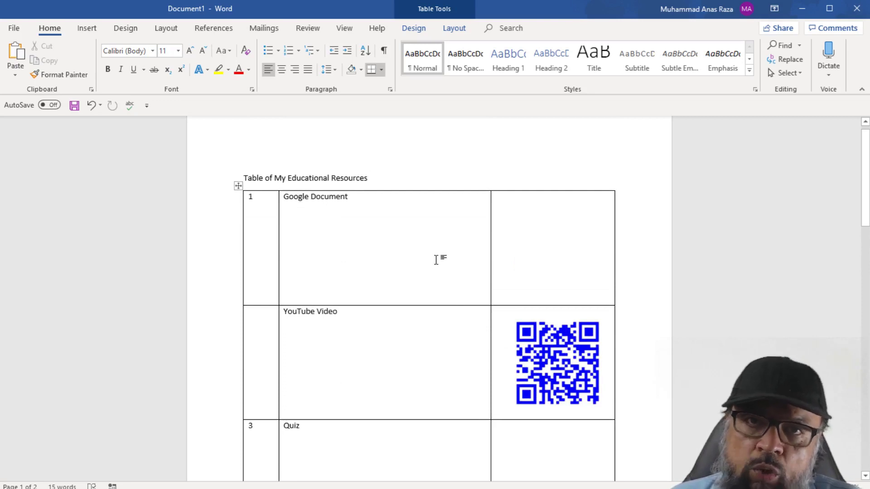
{"action": "scroll", "coordinate": [438, 260], "scroll_direction": "down", "scroll_amount": 1}
{"action": "scroll", "coordinate": [437, 260], "scroll_direction": "down", "scroll_amount": 1}
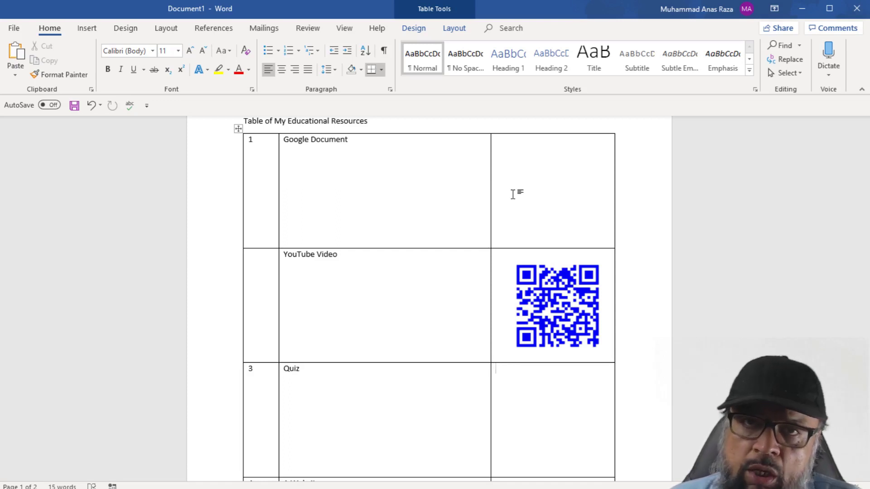
Switch to Acrobat Reader on page 3's 'QR Codes' video table of Beginners-Guide-to-Online-Teaching.pdf
{"action": "key", "text": "alt+Tab"}
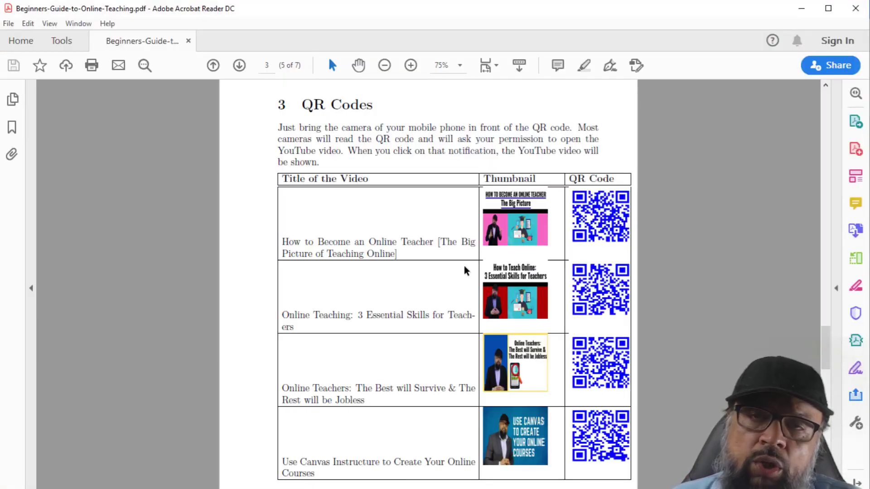